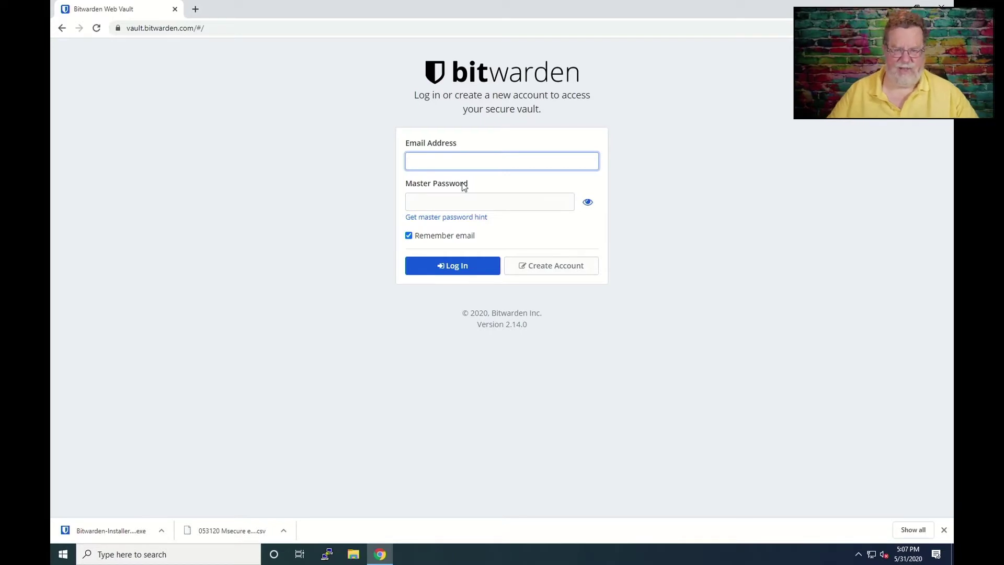
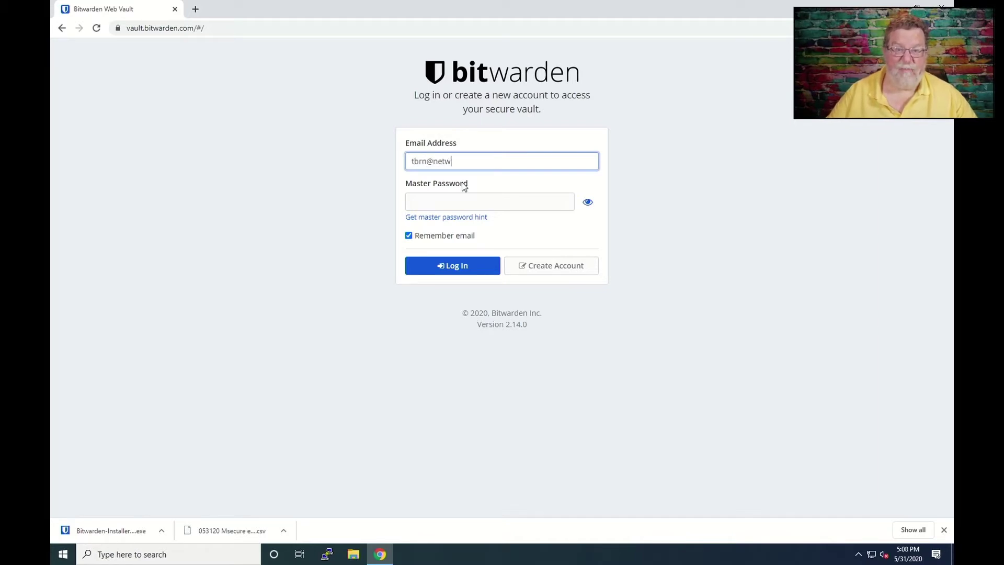
Step: Sign in to the web vault with the account's email address and master password
key(Tab)
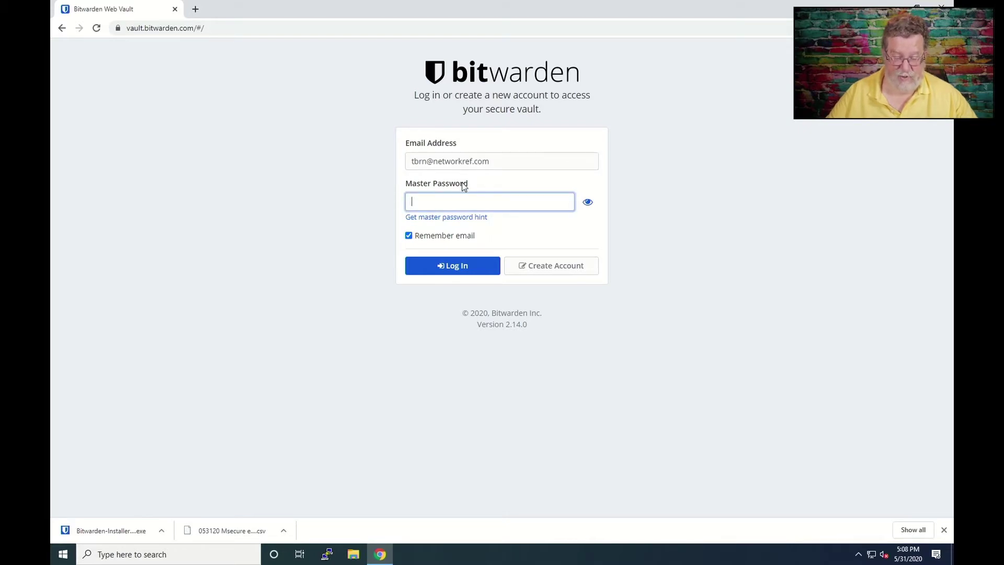
text(••••)
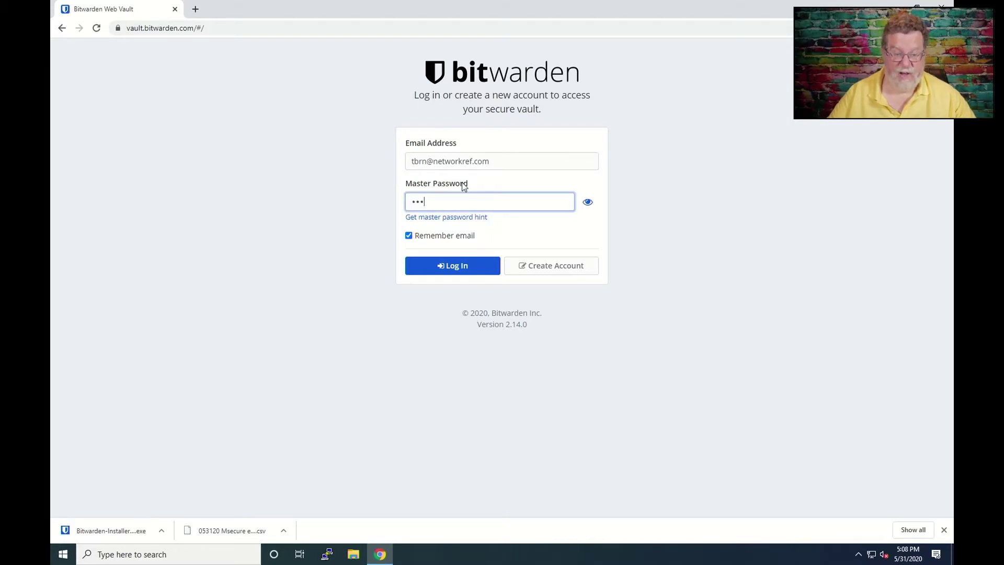
text(••)
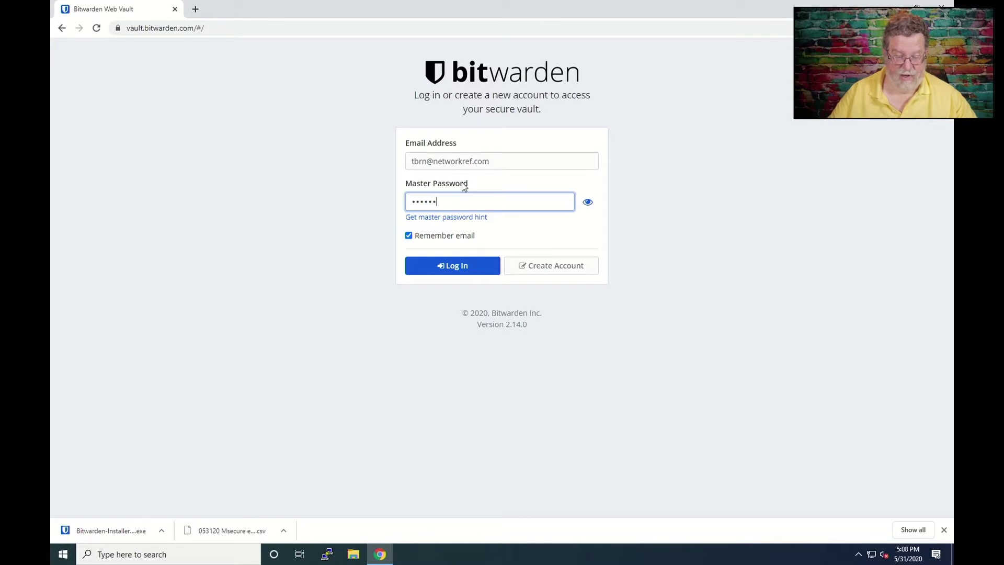
text(•)
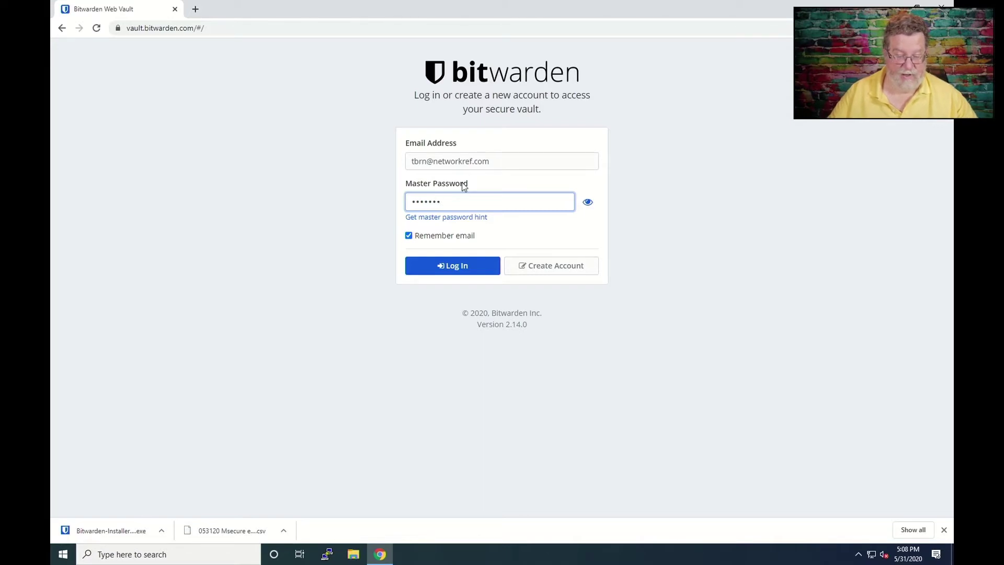
text(••)
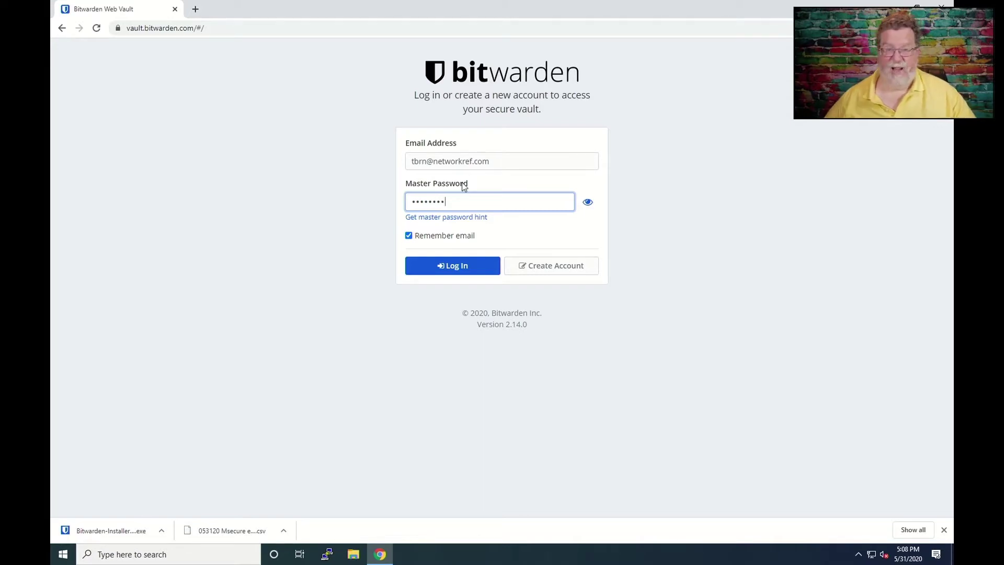
click(453, 268)
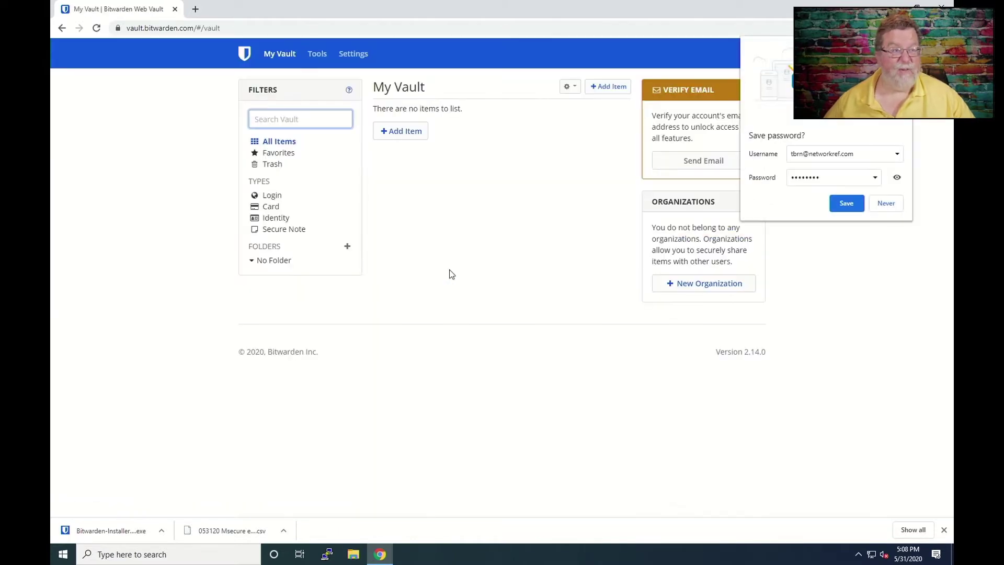
Step: Decline Chrome's save-password offer, send the account verification email, and reload the vault page
click(880, 203)
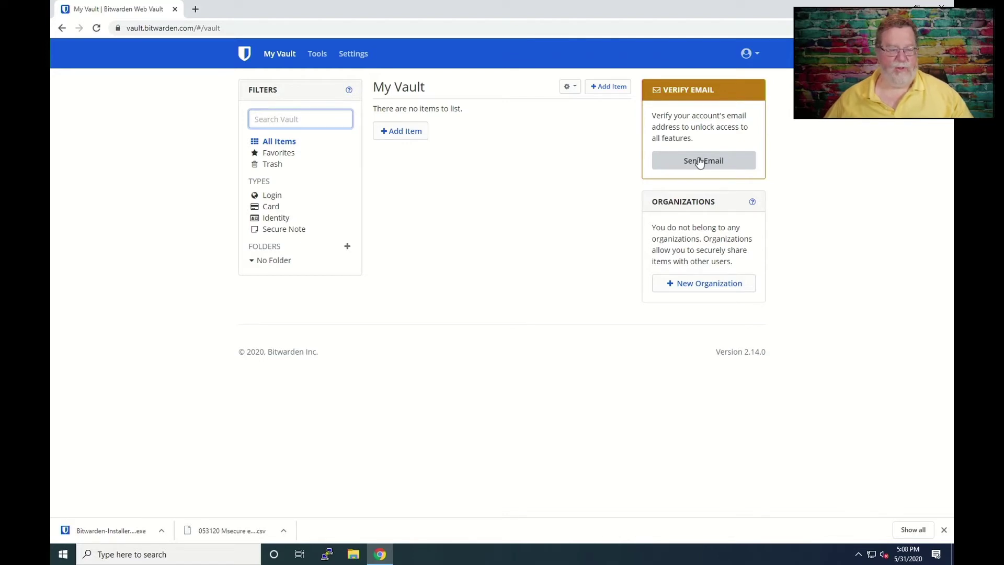
click(699, 161)
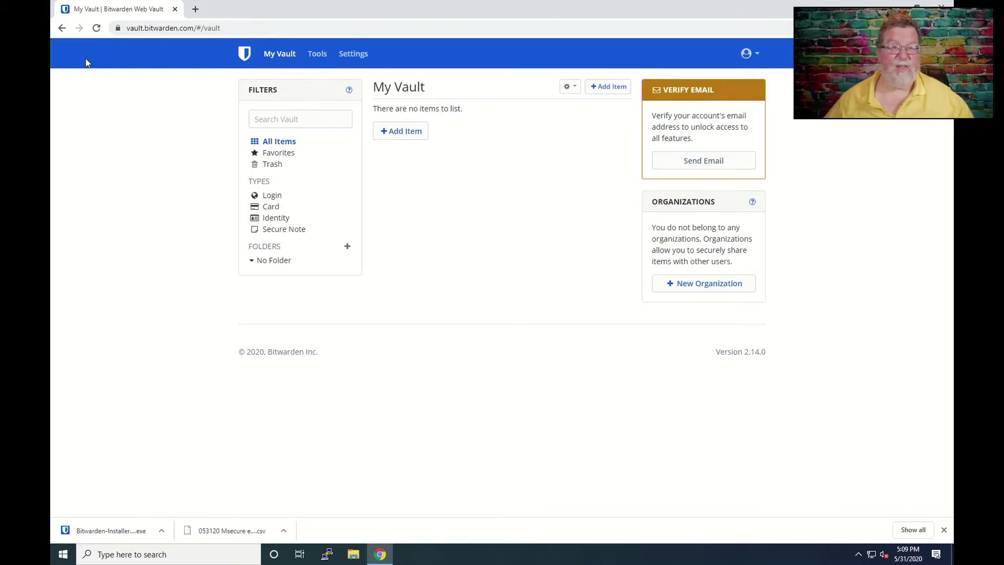
click(97, 29)
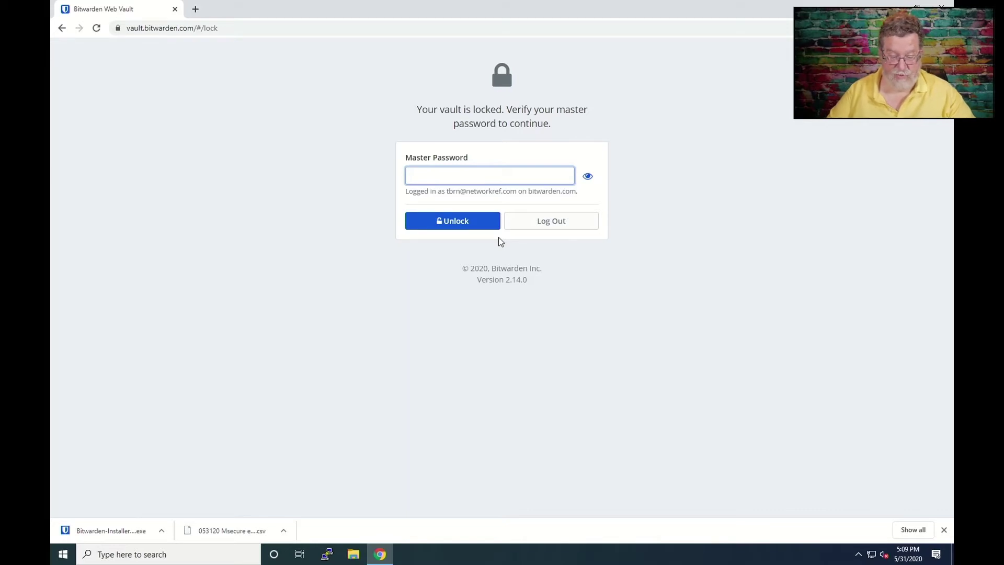
Step: Unlock the vault, re-entering the master password correctly after the first attempt fails
text(••••••)
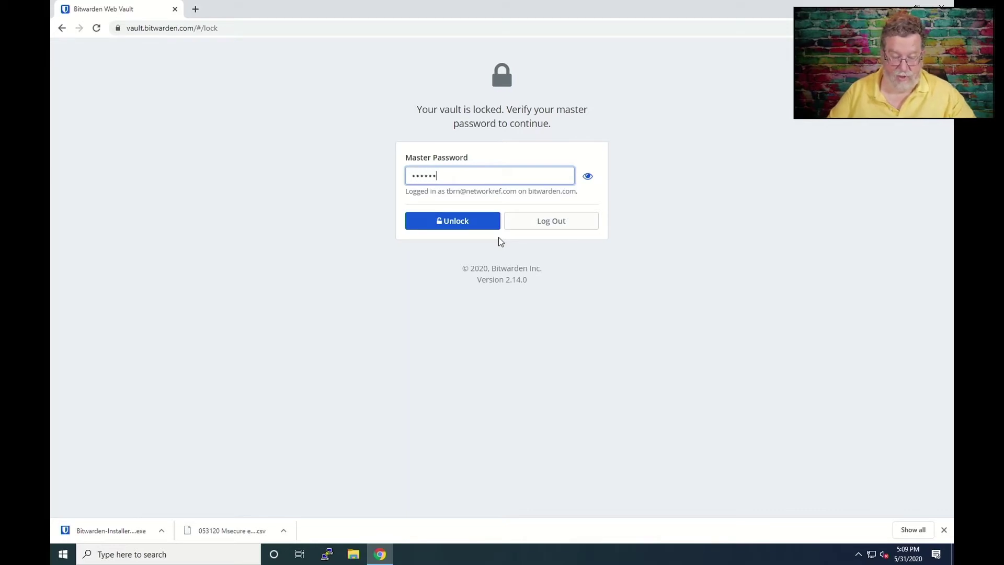
text(•••)
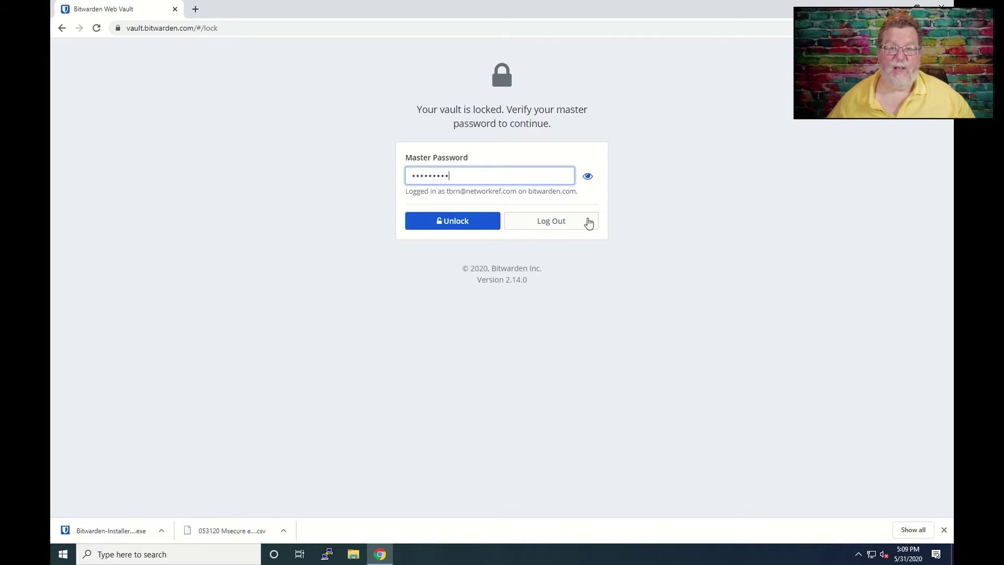
click(467, 224)
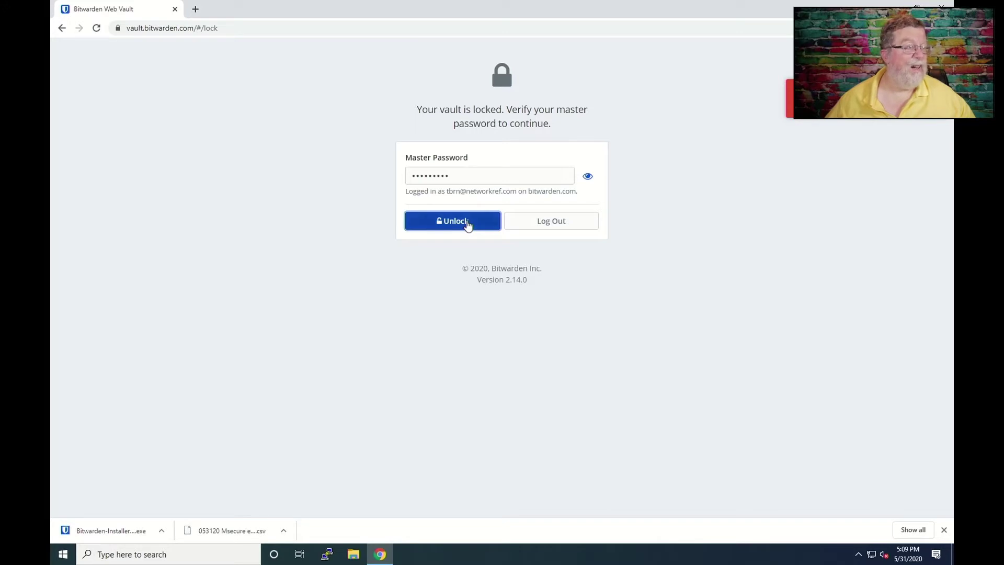
click(472, 175)
key(BackSpace)
key(BackSpace)
key(BackSpace)
key(BackSpace)
key(BackSpace)
key(BackSpace)
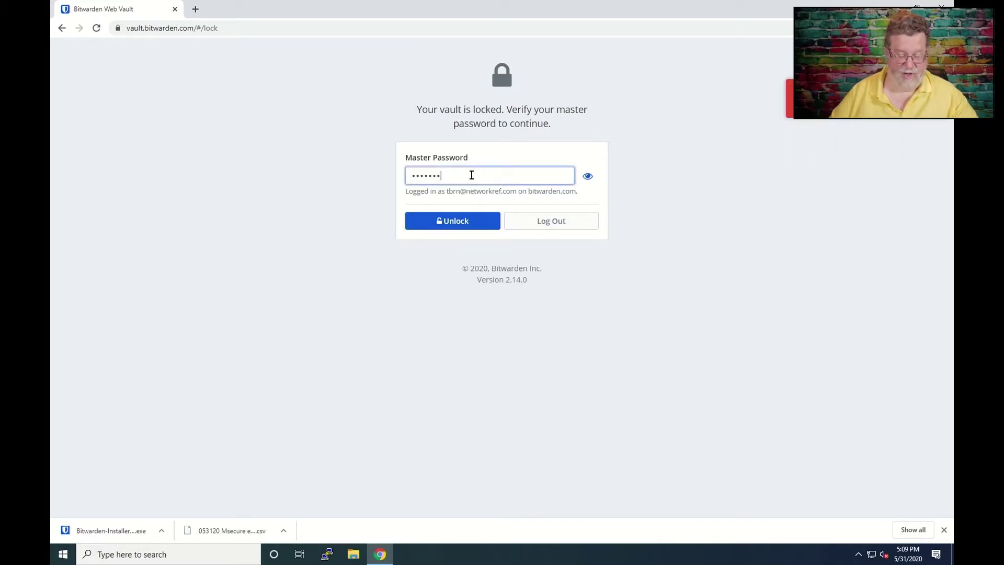
key(BackSpace)
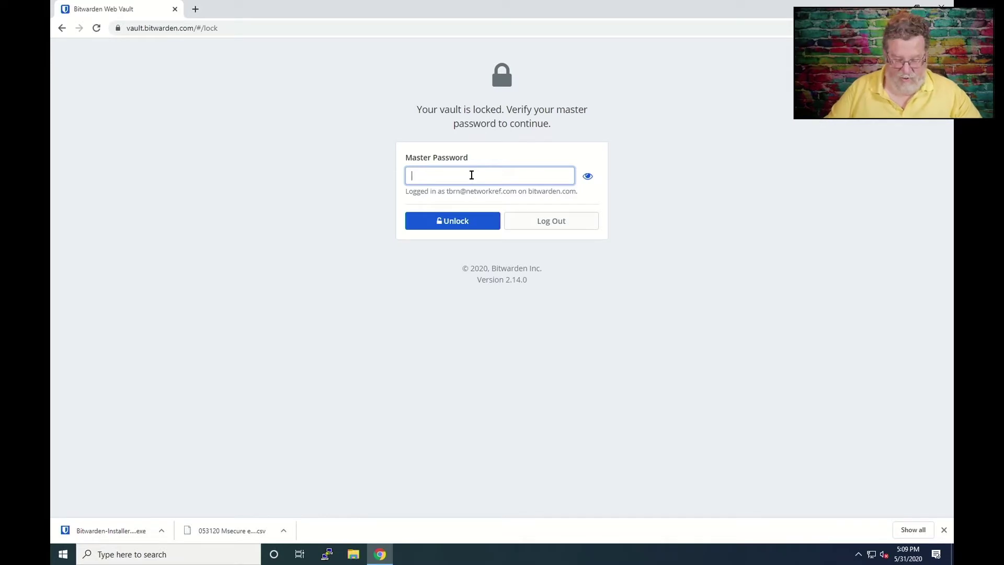
text(••••••)
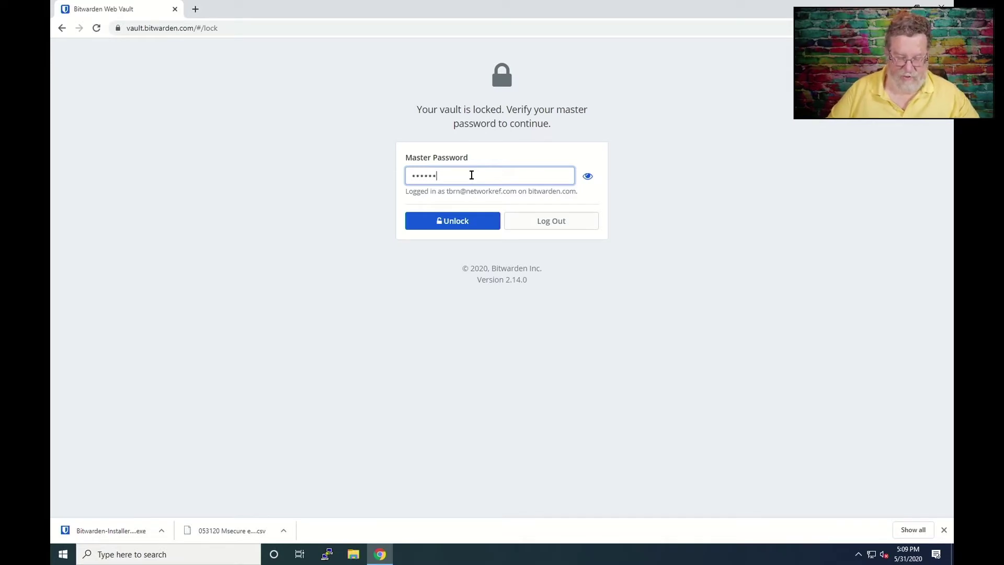
text(••)
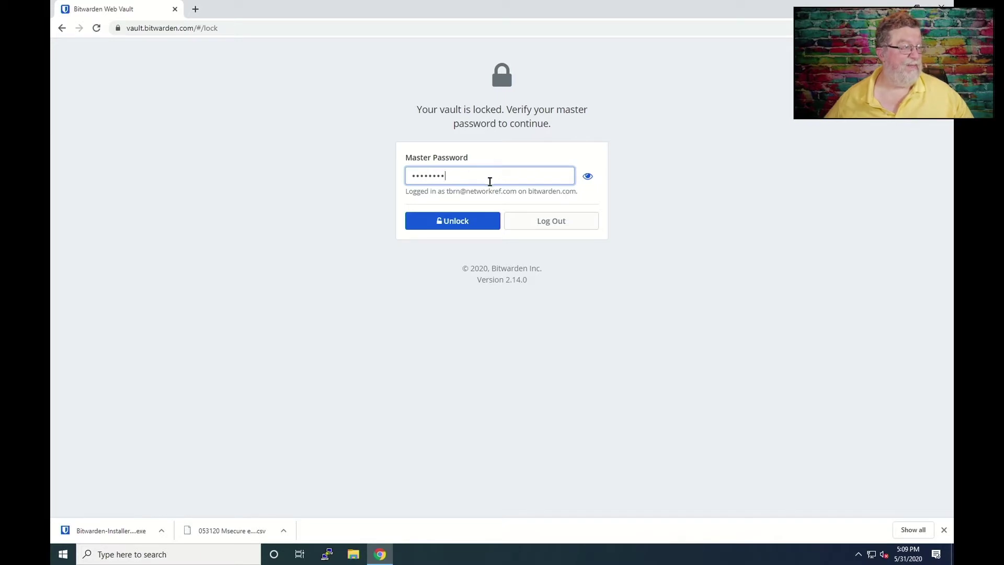
click(474, 220)
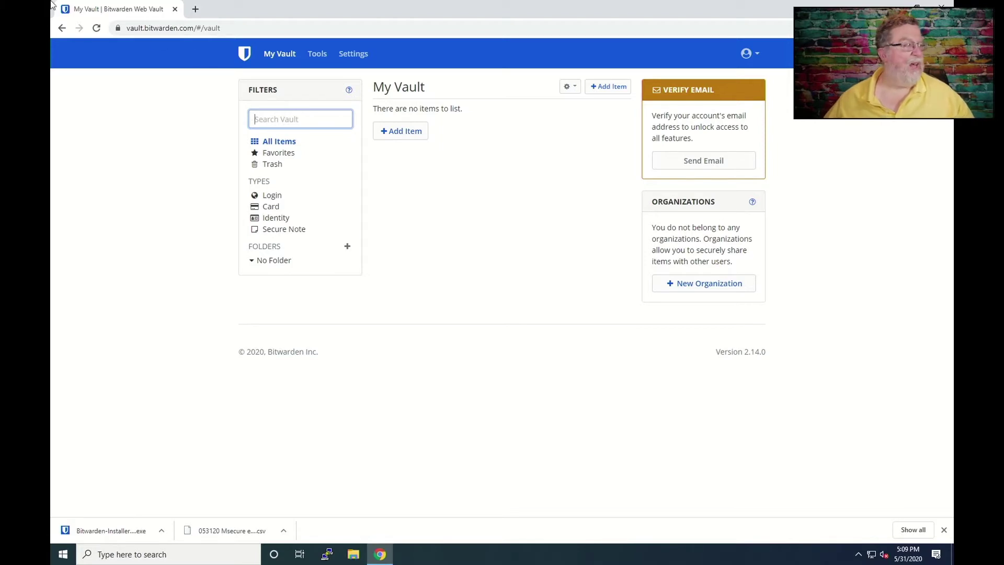
click(317, 56)
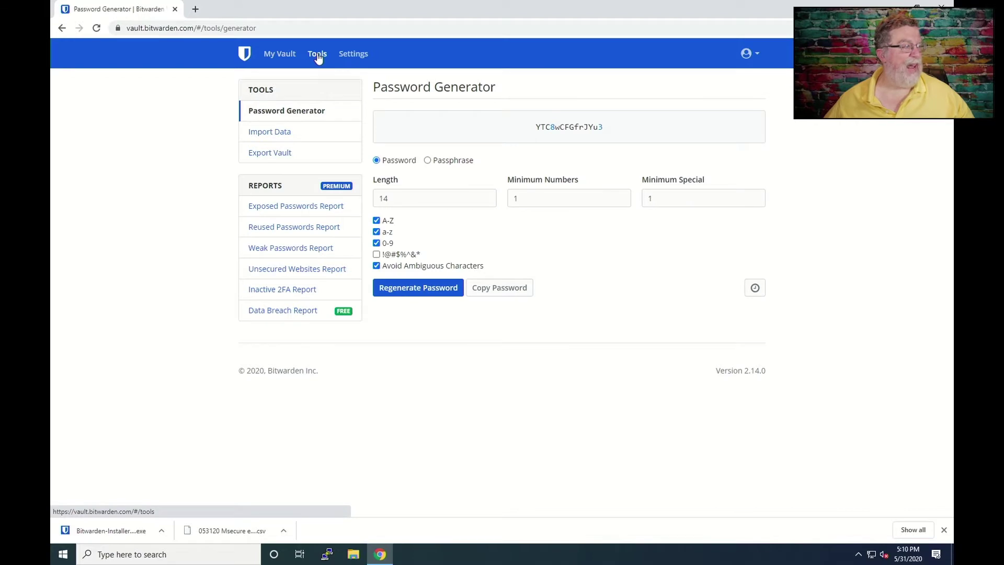
Step: Go to the Import Data page in the Tools sidebar
click(268, 133)
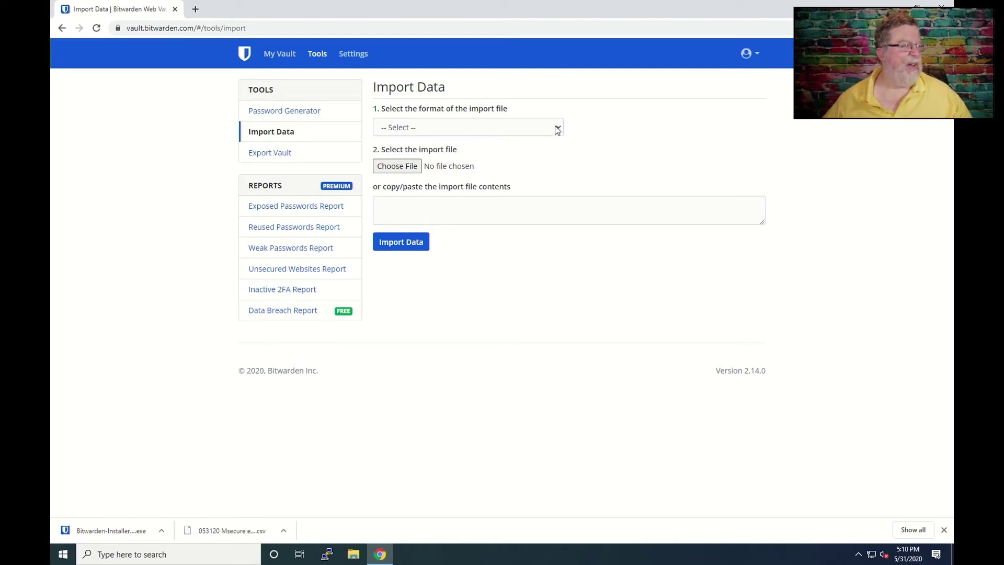
Step: Import '053120 Msecure export.csv' from the Desktop using the mSecure (csv) format
click(558, 131)
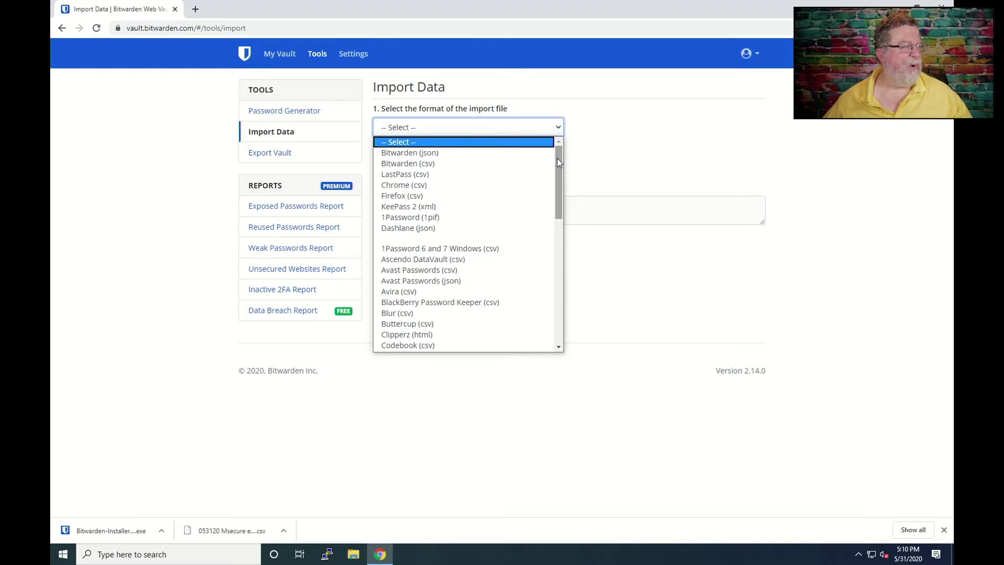
drag(557, 158, 562, 146)
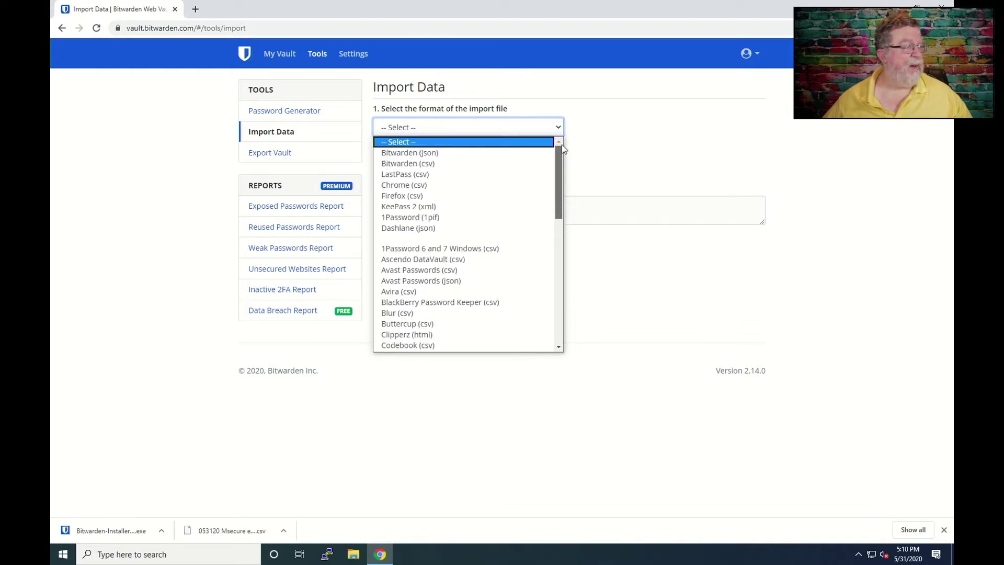
drag(561, 145, 560, 216)
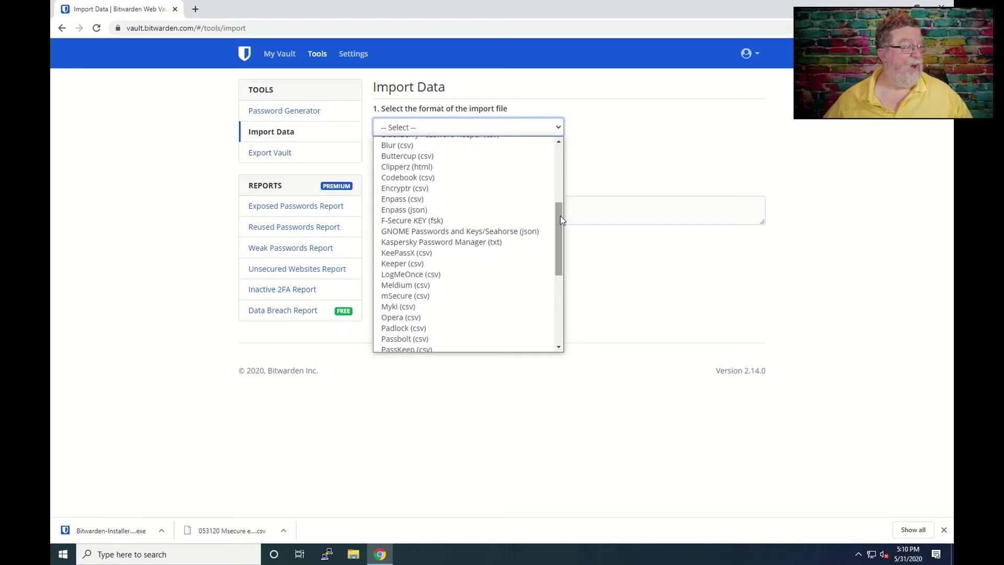
click(457, 296)
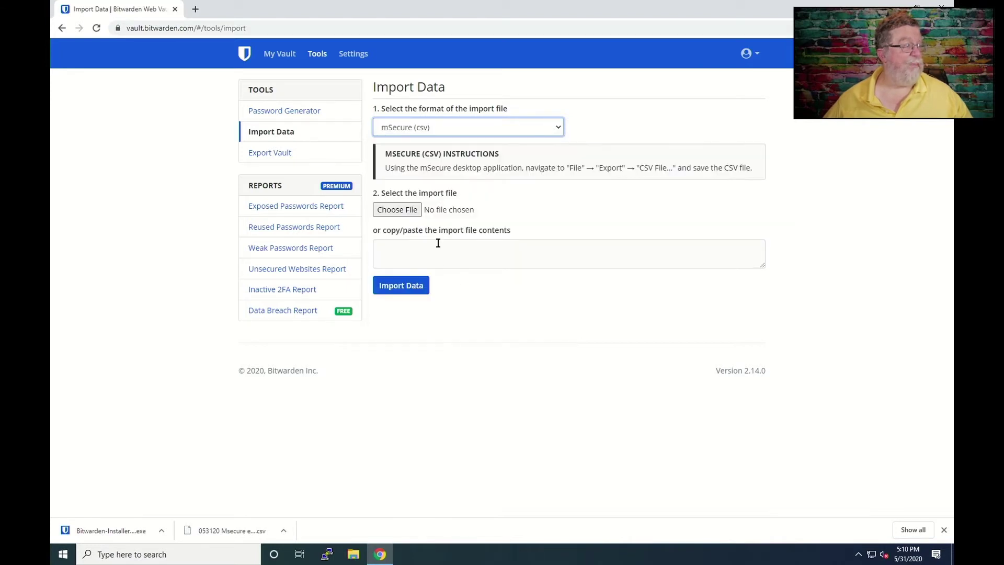
click(397, 210)
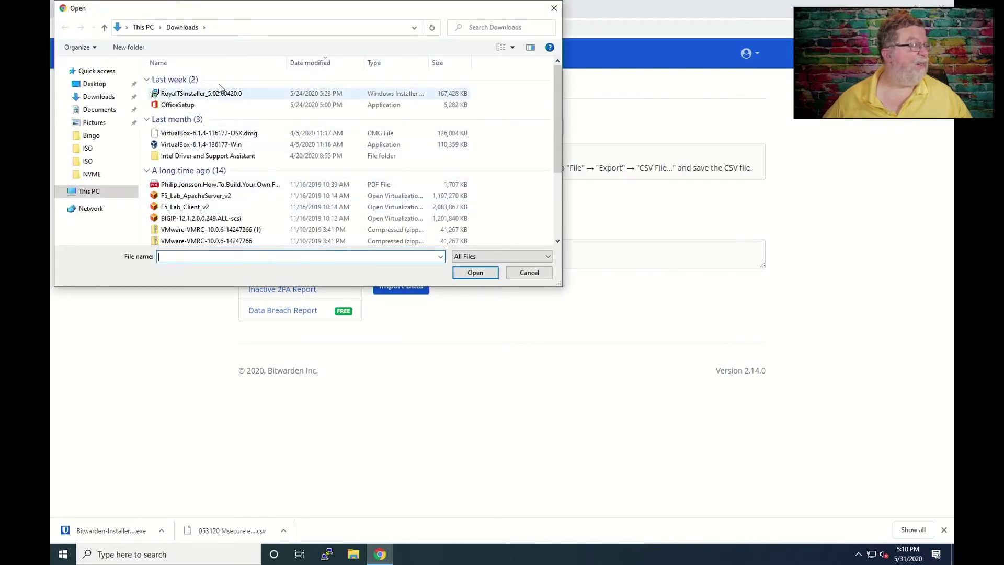
click(105, 88)
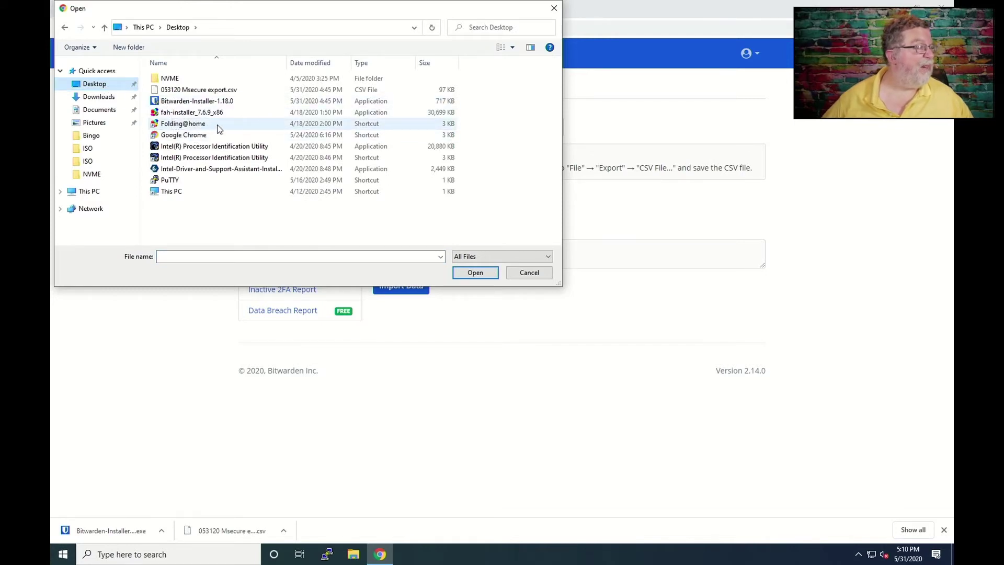
double_click(218, 91)
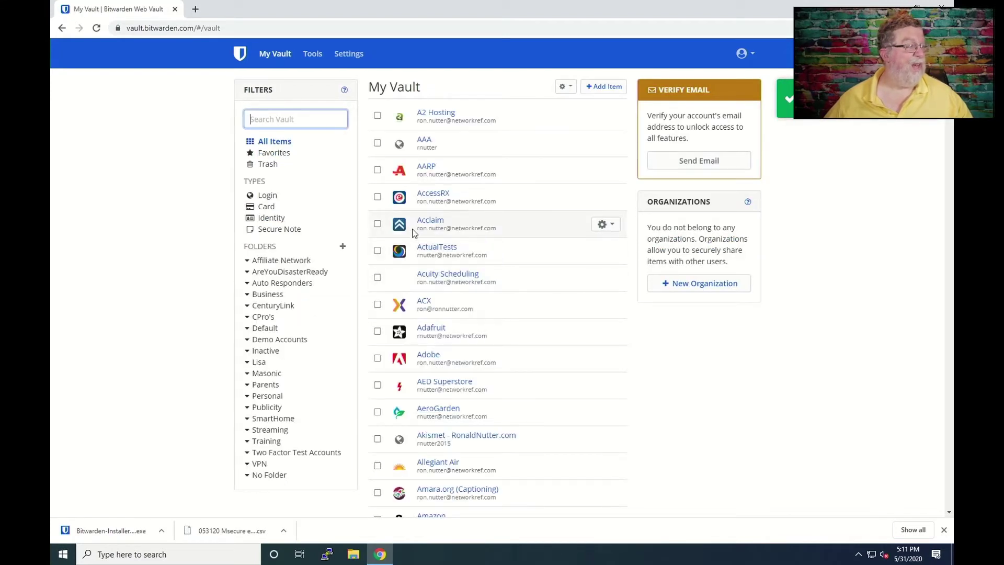
Step: Browse the Affiliate Network, CenturyLink, Business and Demo Accounts folders, then close Chrome
click(282, 259)
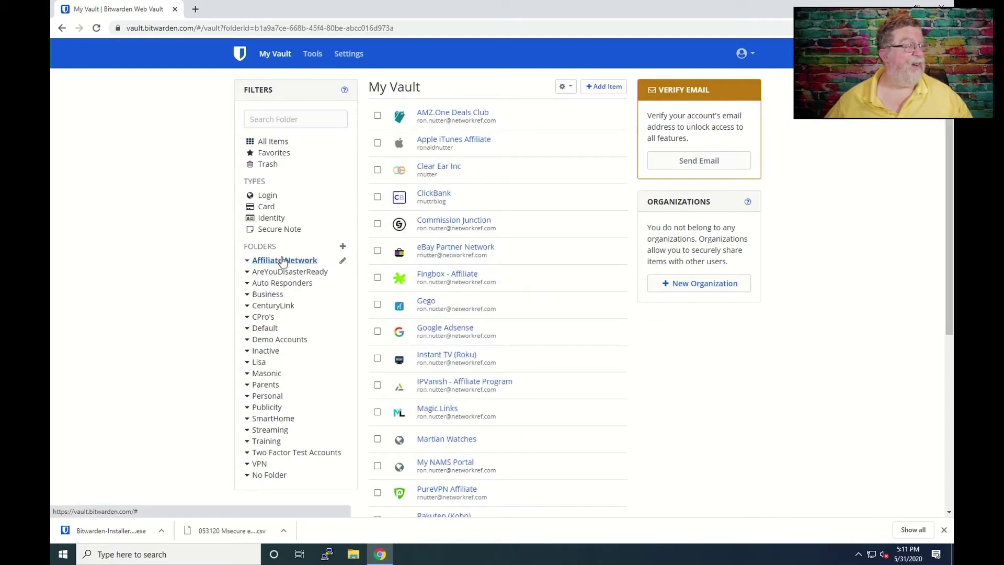
click(285, 306)
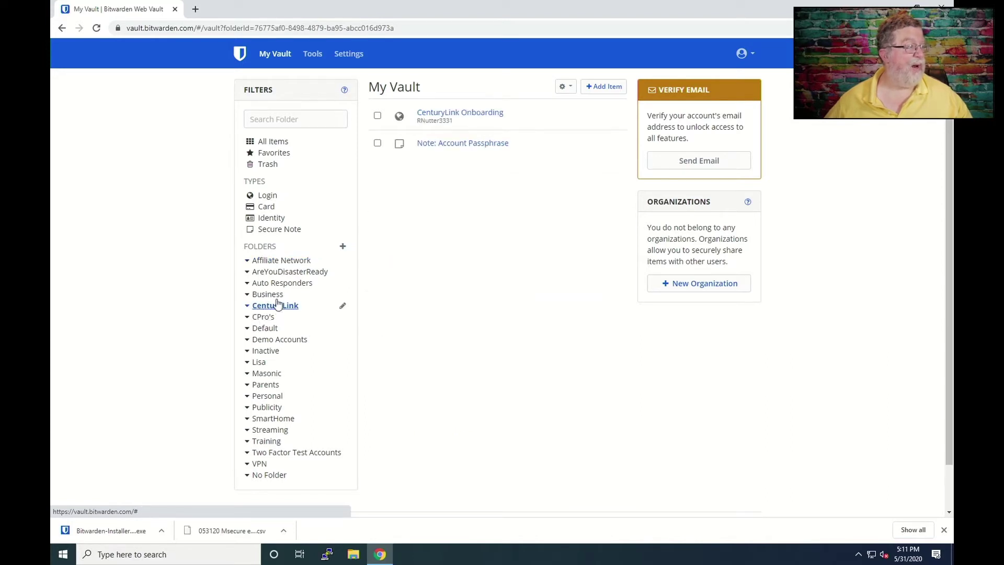
click(276, 295)
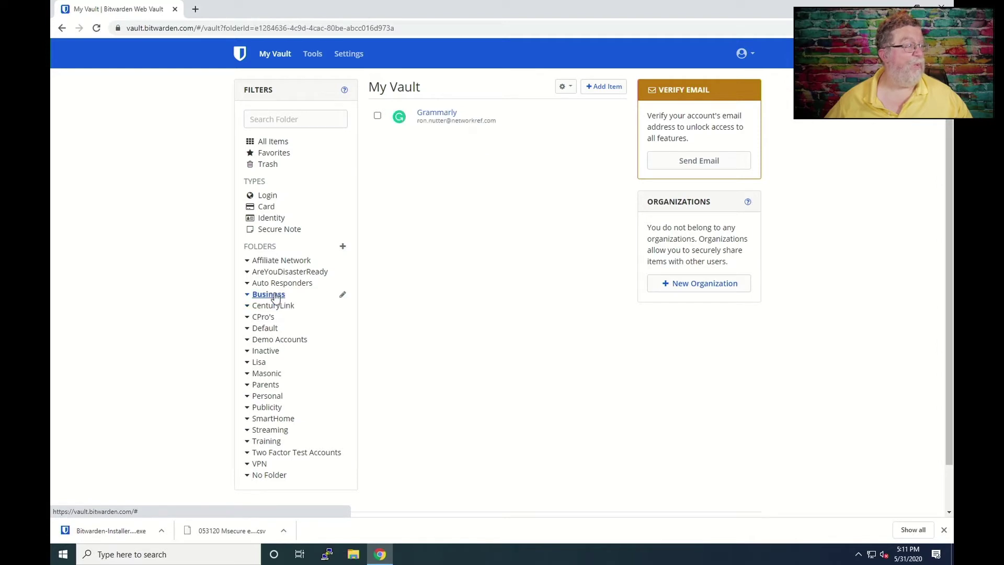
click(277, 340)
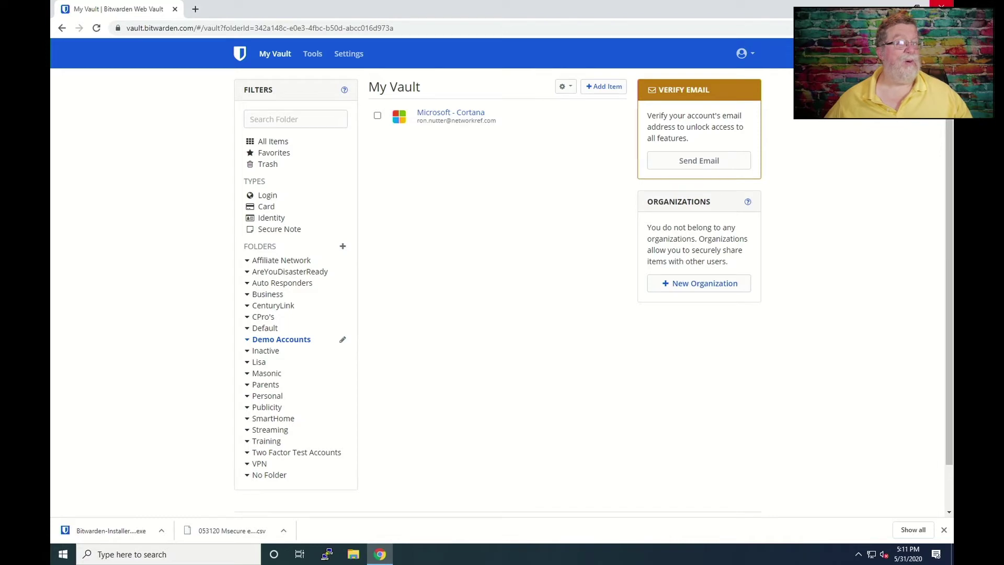
click(941, 6)
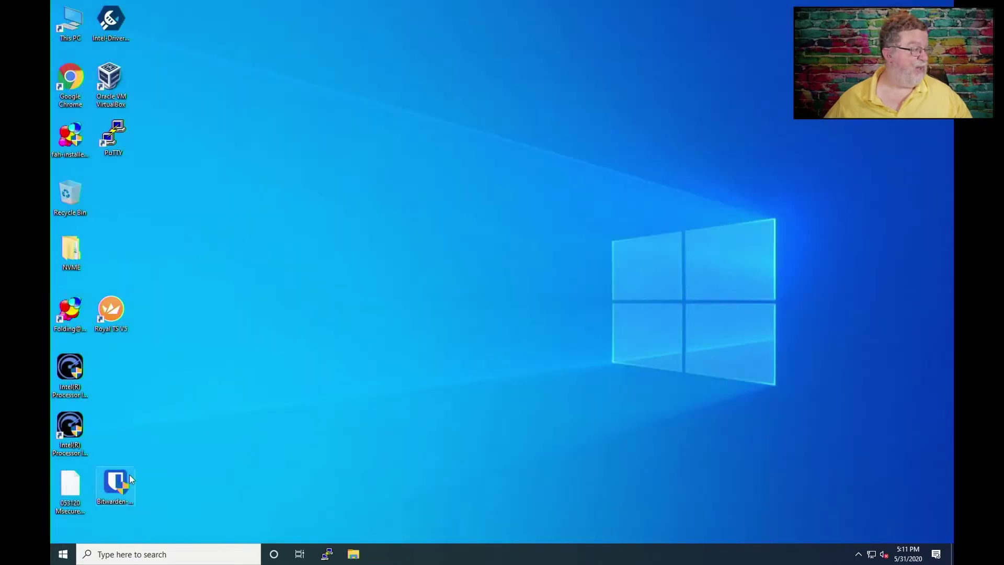
Step: Run the Bitwarden installer and install into the default C:\Program Files\Bitwarden folder
double_click(115, 482)
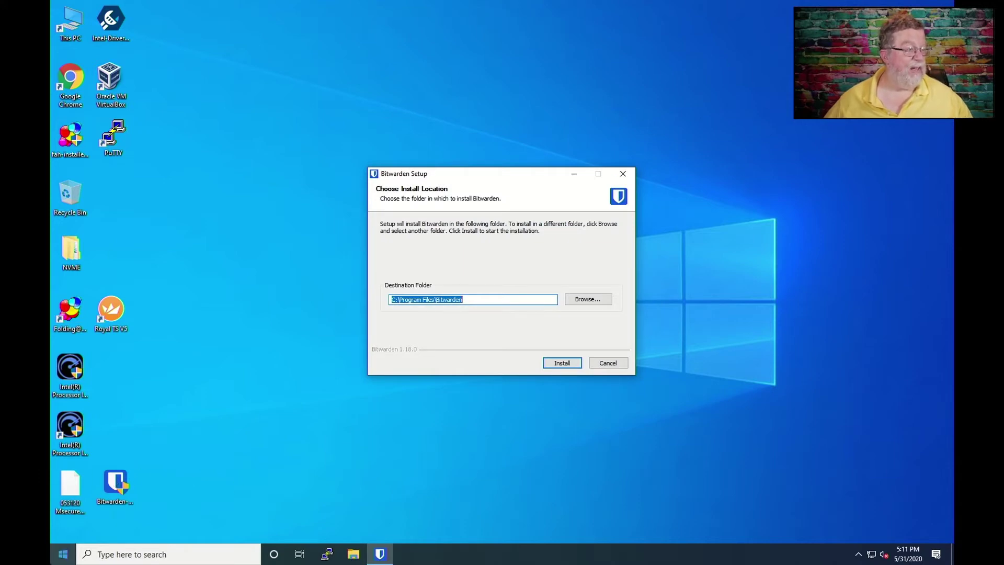
click(561, 364)
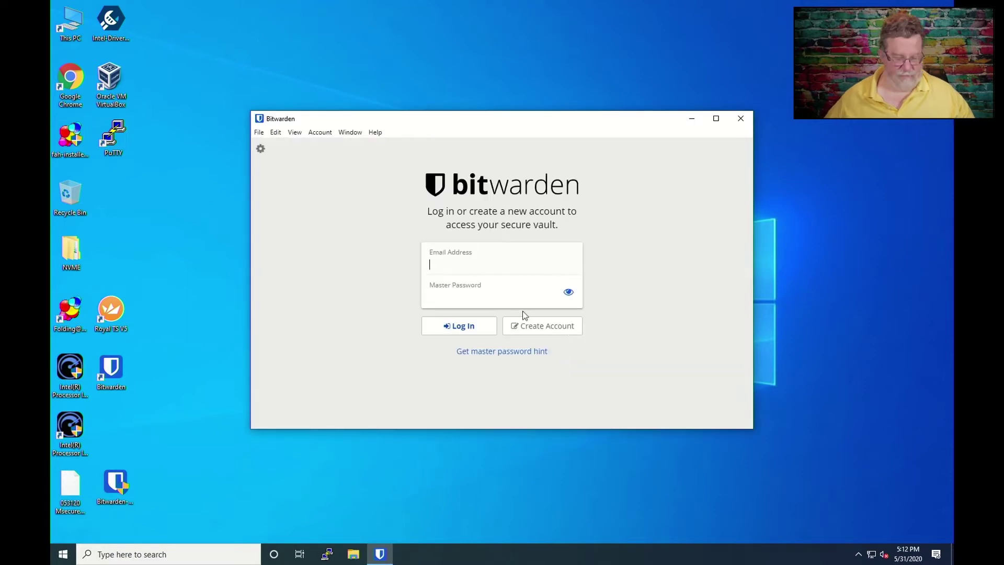
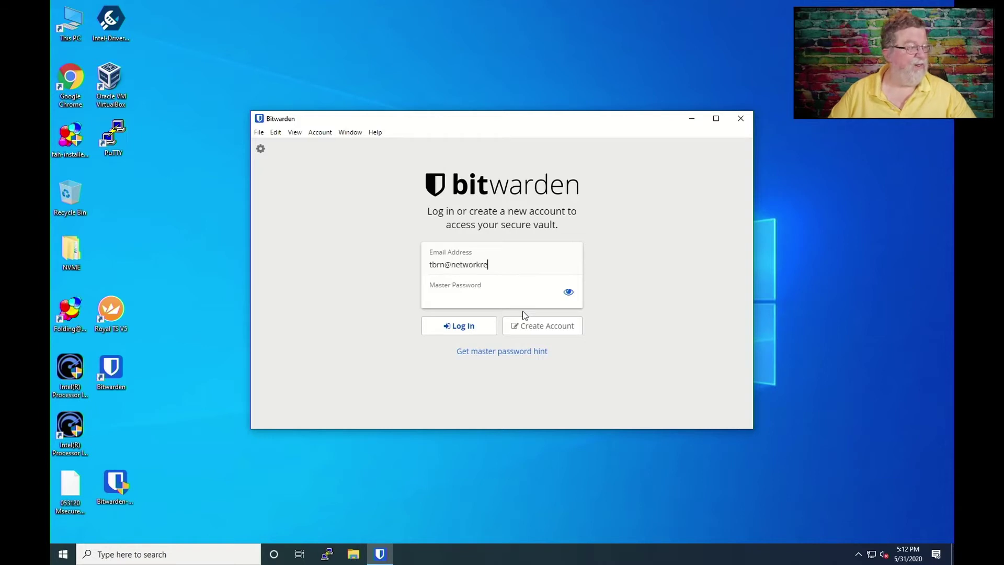
Step: Log in to Bitwarden Desktop with the account email and master password, backing out of Create Account
key(Tab)
text(•••••)
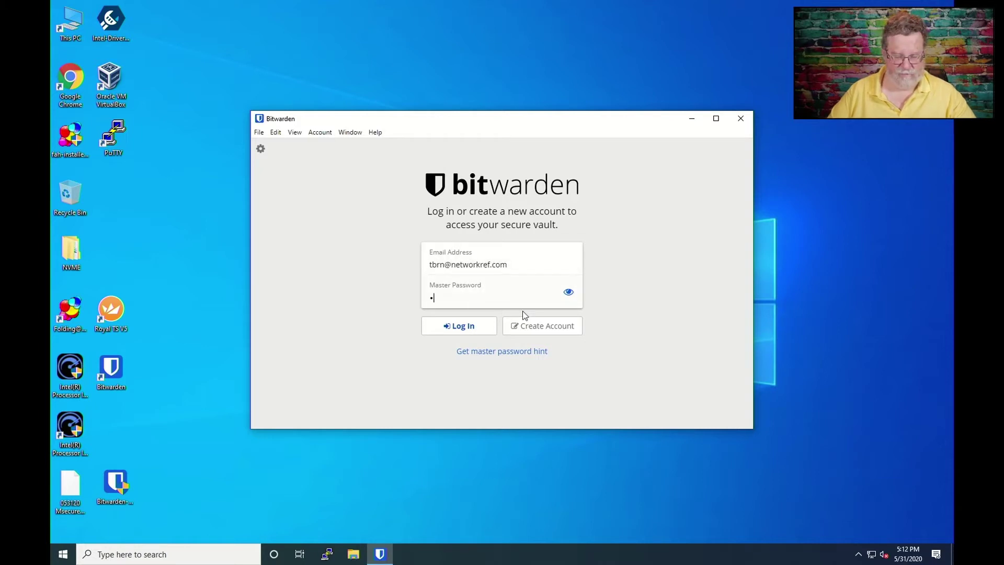
text(•••)
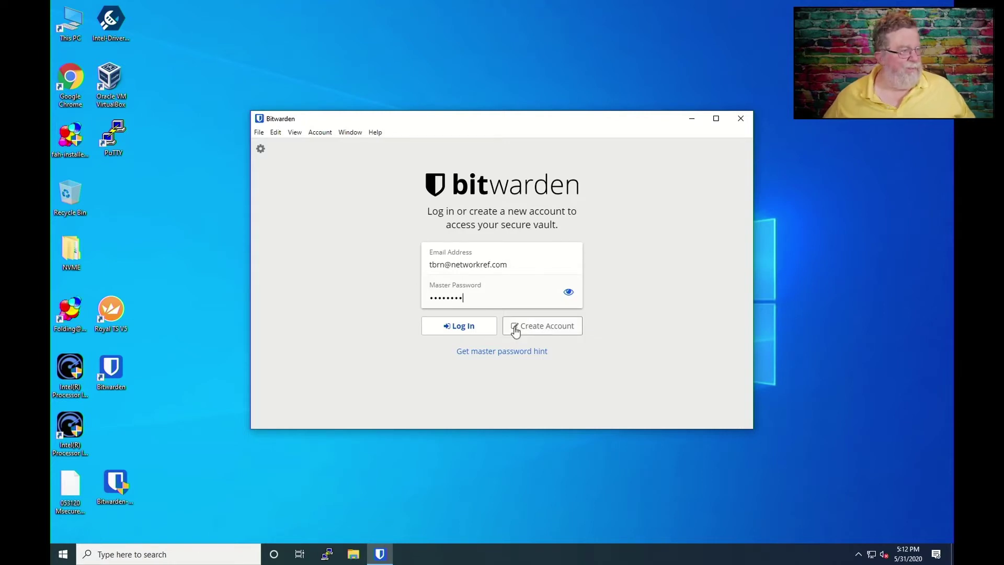
click(514, 326)
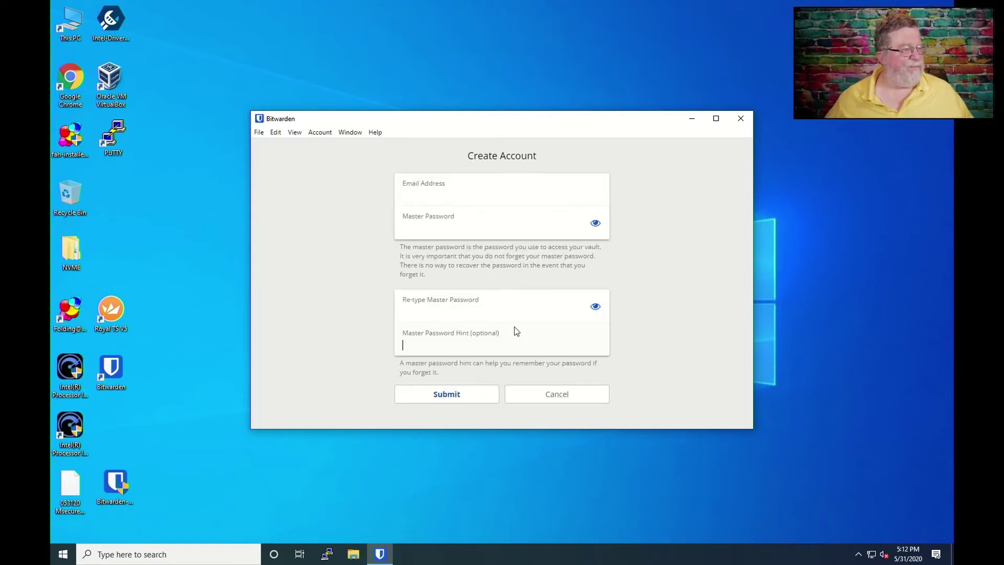
click(506, 400)
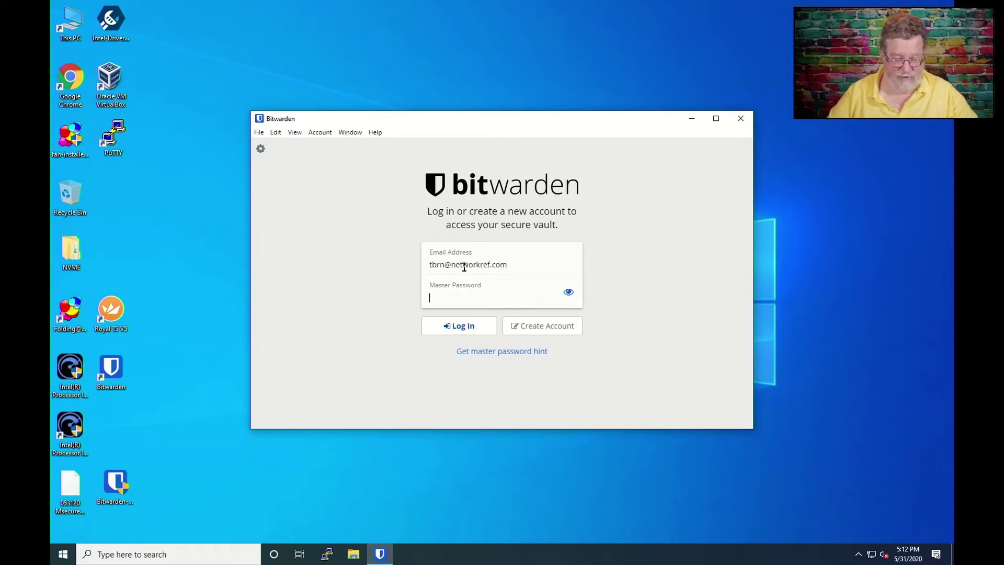
text(••••)
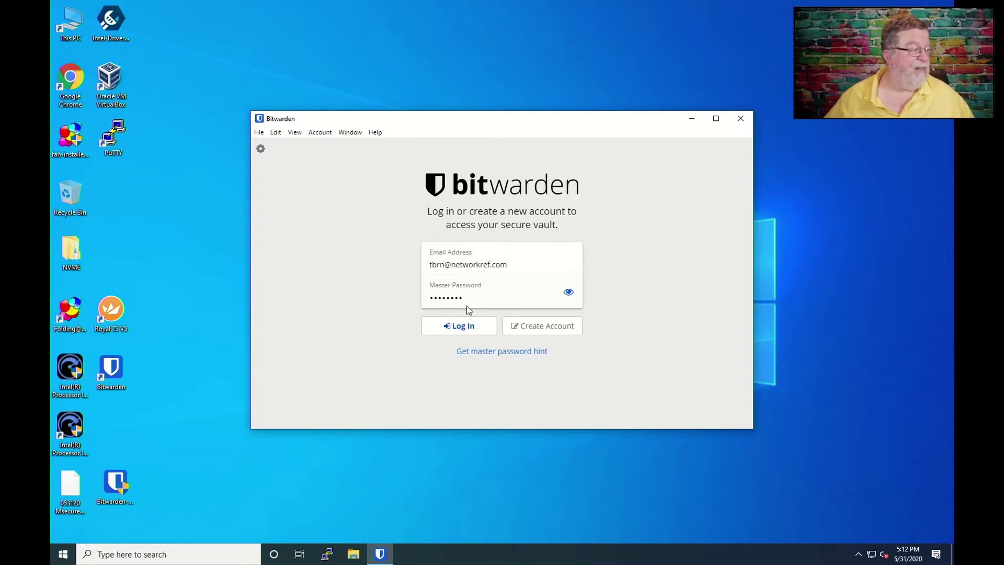
click(462, 328)
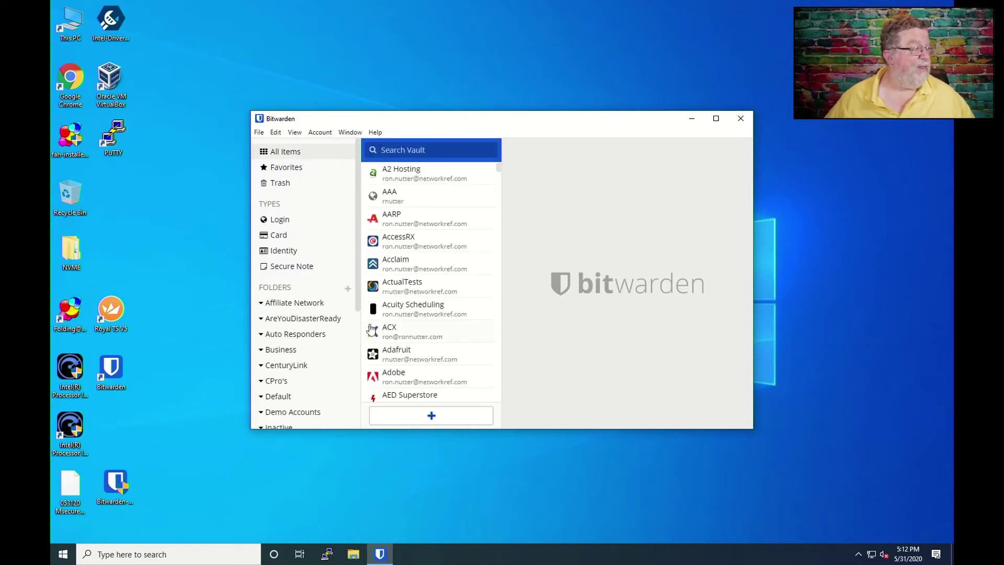
Step: View the Affiliate Network and Auto Responders folders in the desktop vault
click(320, 308)
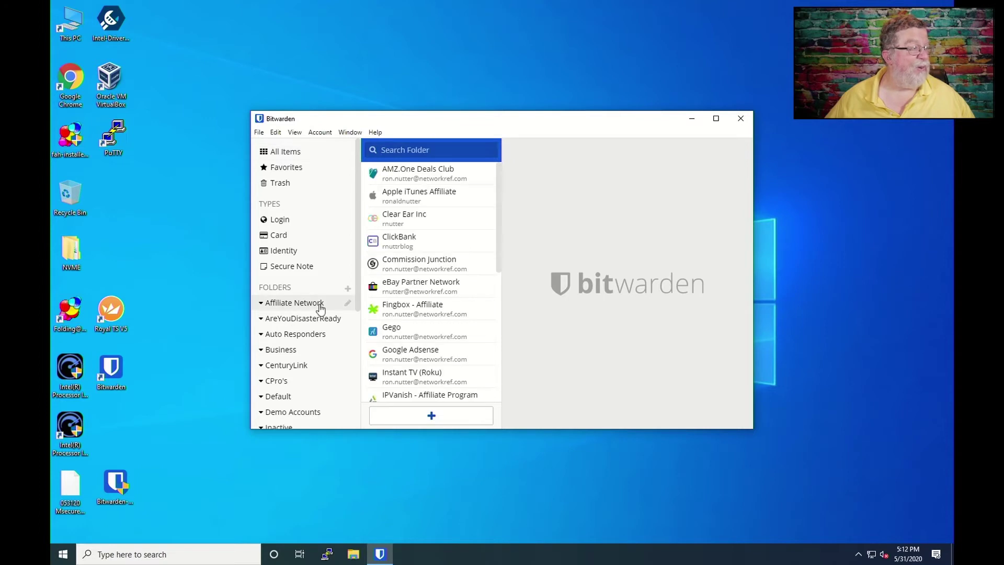
click(303, 336)
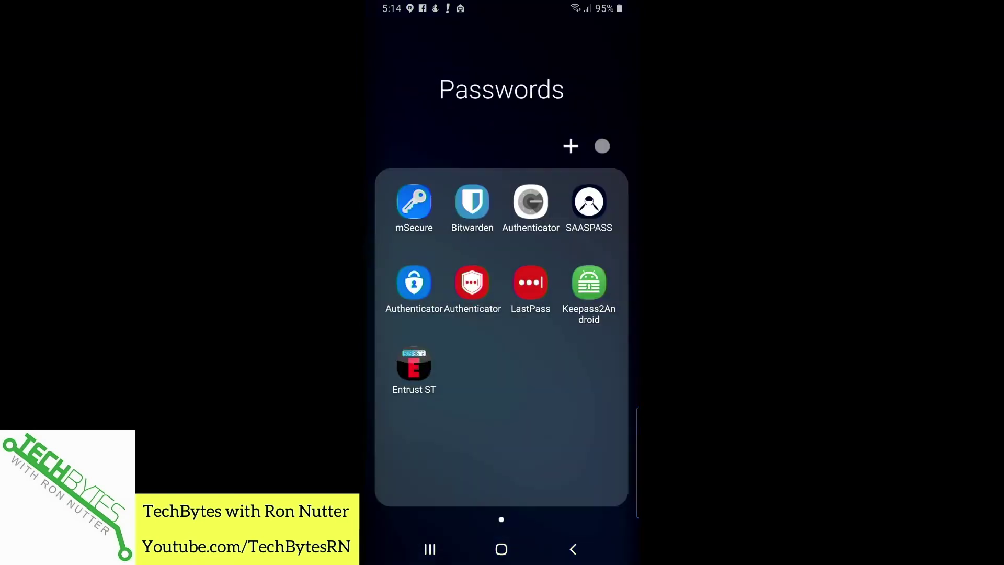
Step: Open Bitwarden on Android, check the sync shows 656 logins and 20 folders, then return to Passwords
click(472, 201)
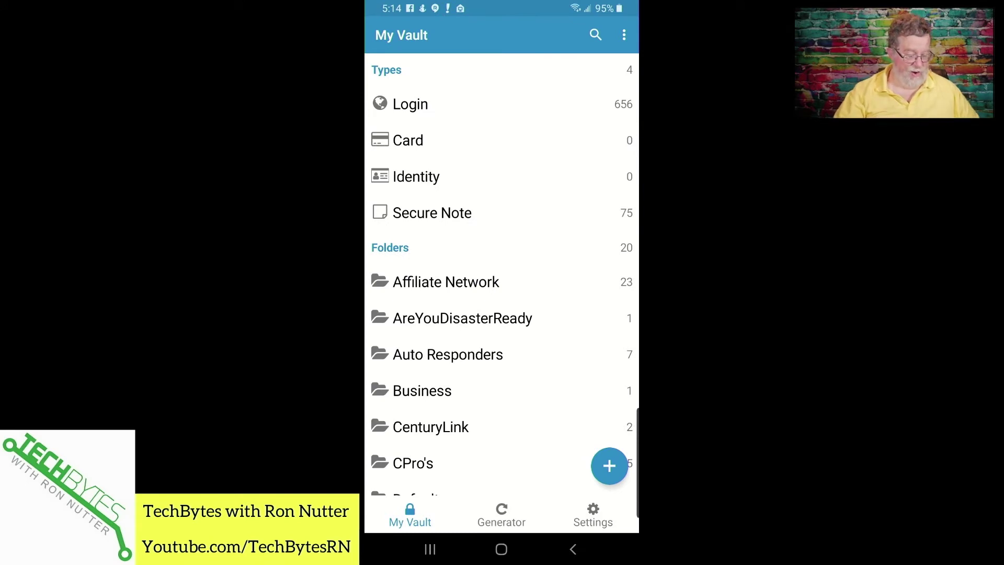
click(593, 515)
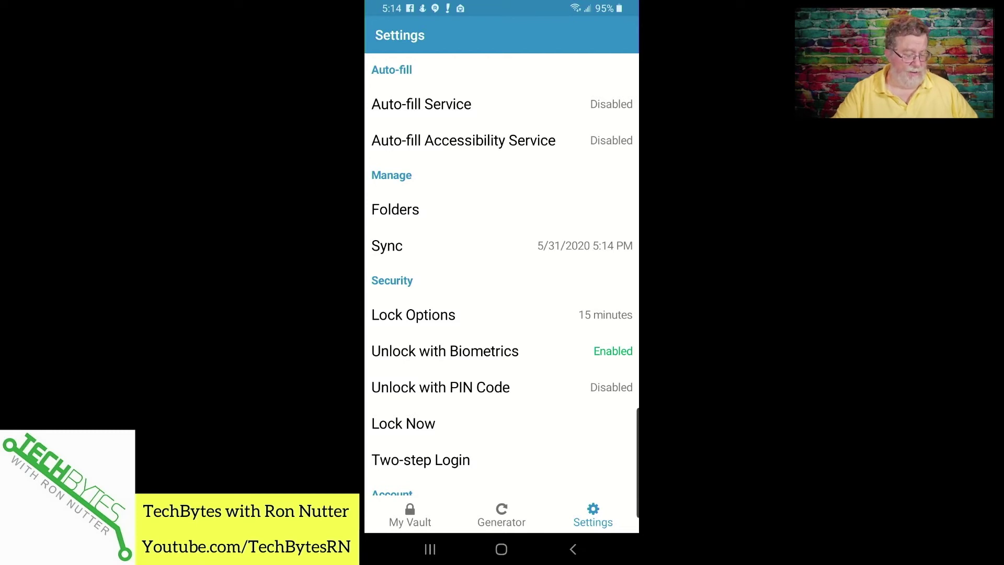
click(410, 515)
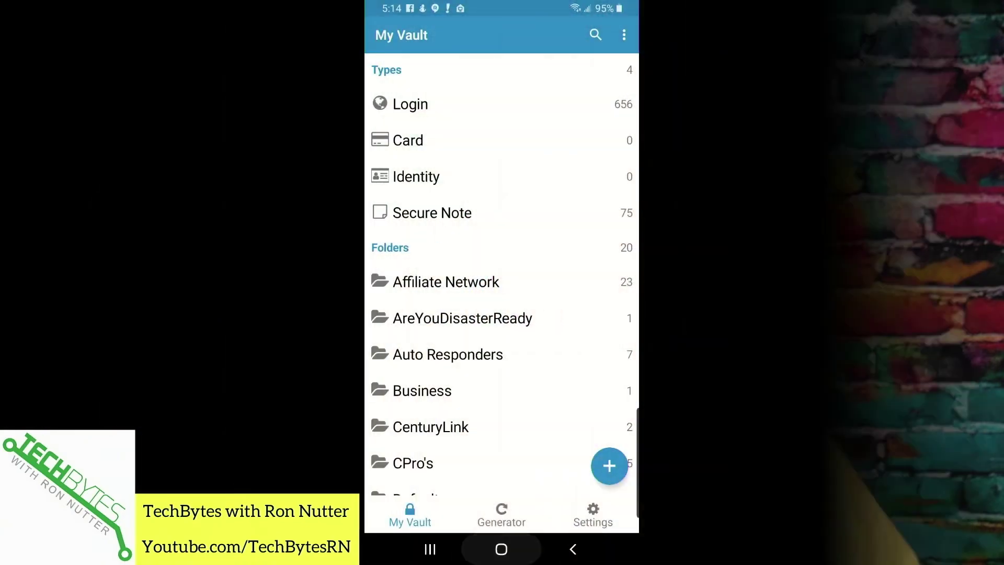
key(super)
click(604, 400)
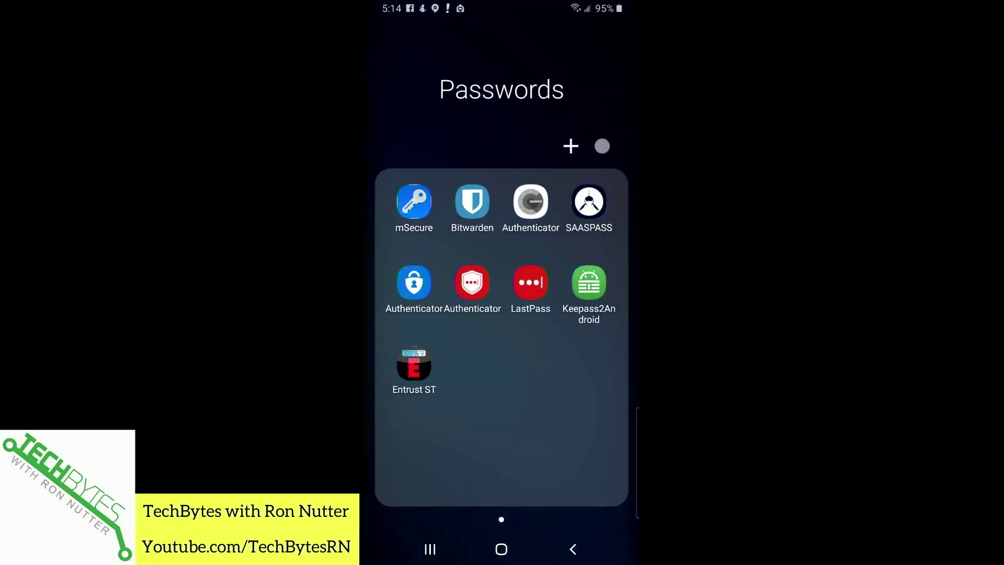